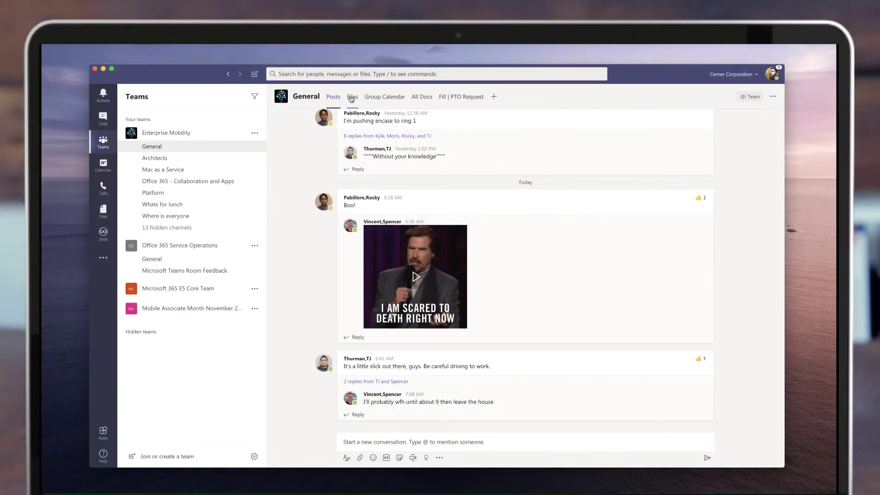
- Pin Cerner_Brand_Template.pptx to the top of the General channel's Files tab
left_click(351, 97)
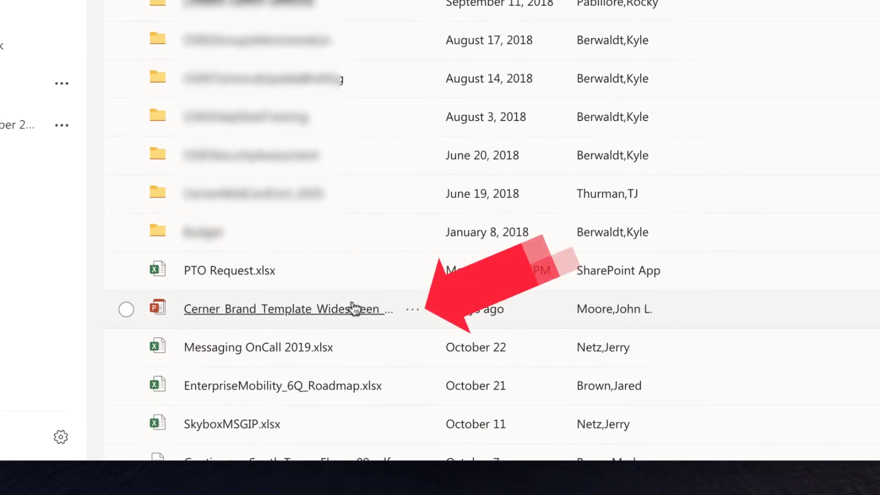
right_click(345, 315)
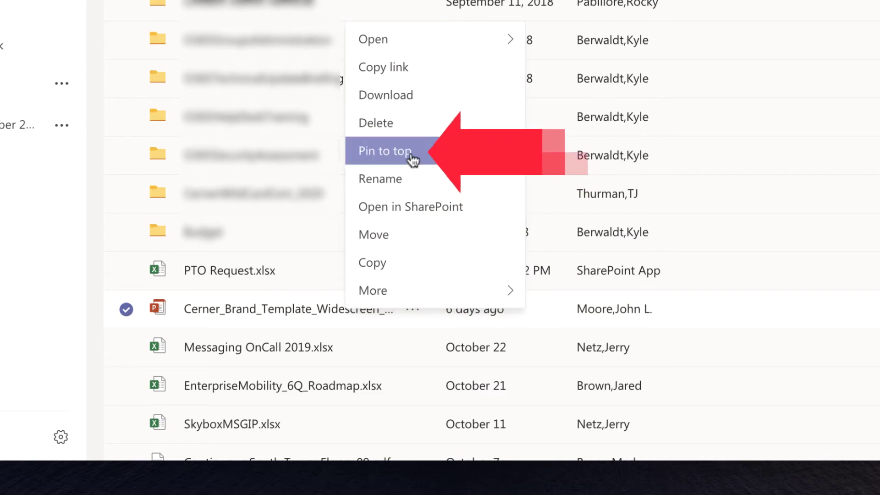
left_click(416, 158)
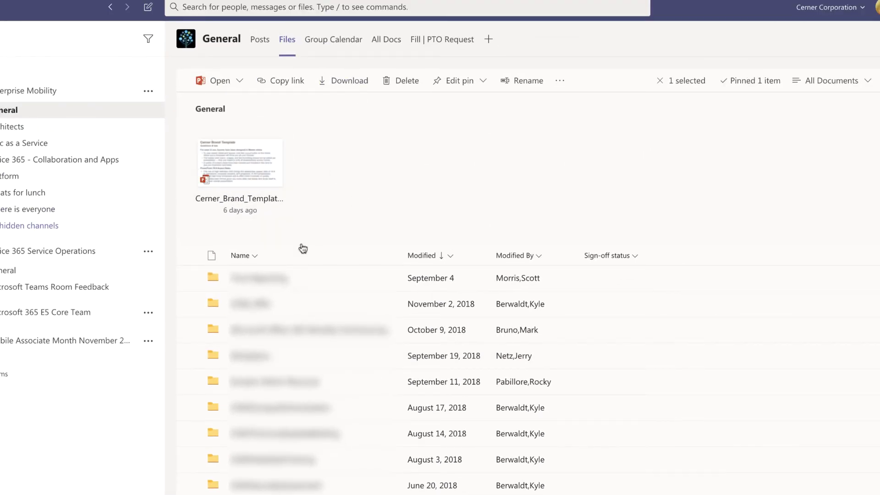
scroll(344, 296, "down", 2)
scroll(291, 368, "down", 1)
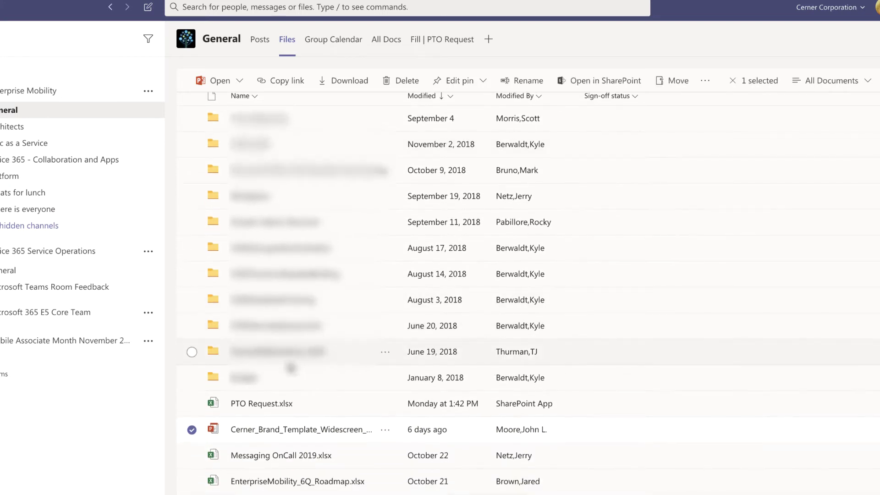
- Pin PTO Request.xlsx to the top of the files, next to the brand template
right_click(270, 411)
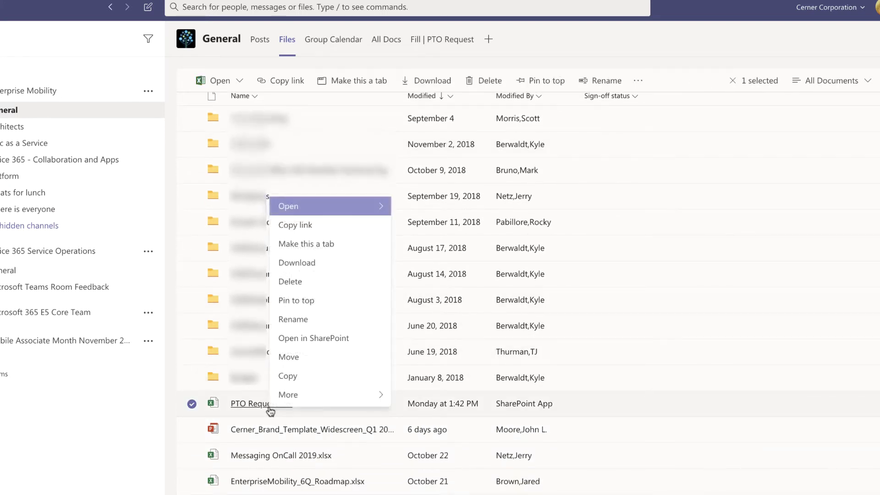
left_click(338, 301)
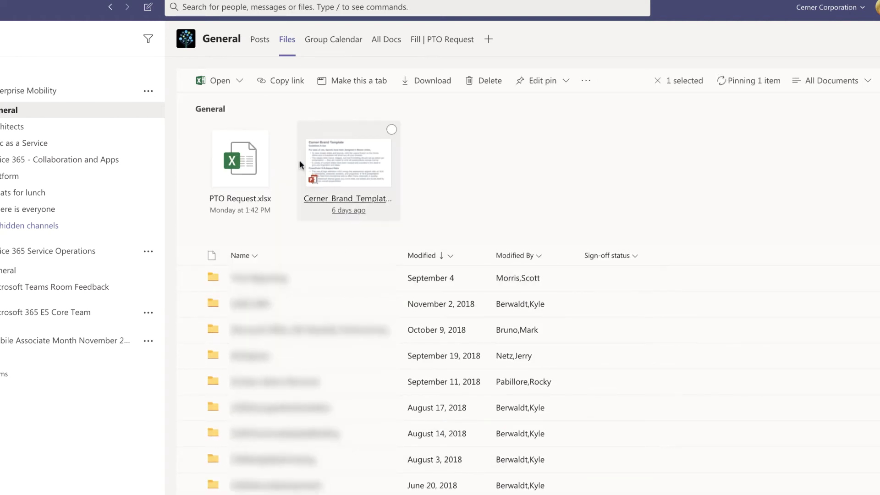